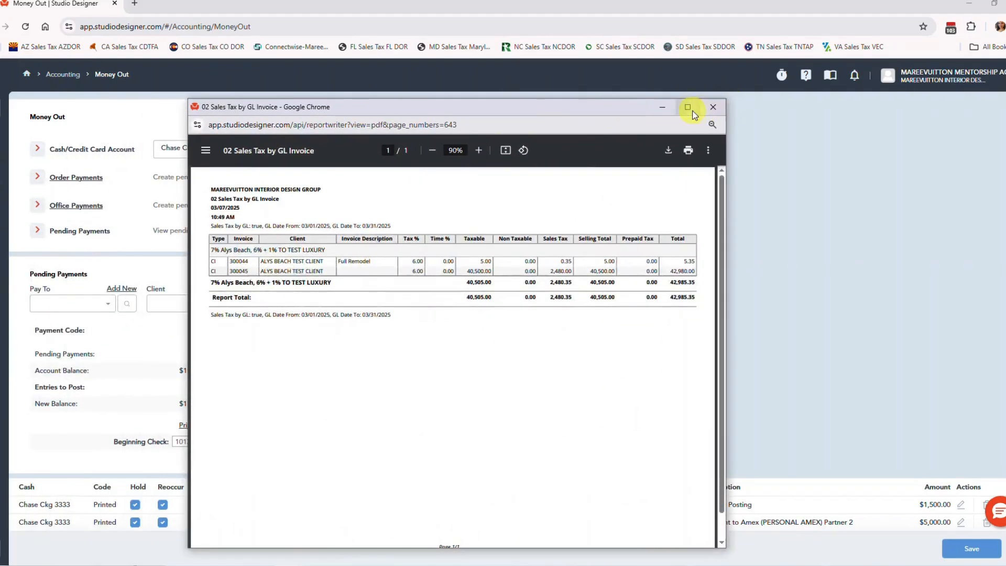
# Enlarge the 02 Sales Tax by GL Invoice report to 110% and review its taxable and sales tax amounts
pyautogui.click(687, 109)
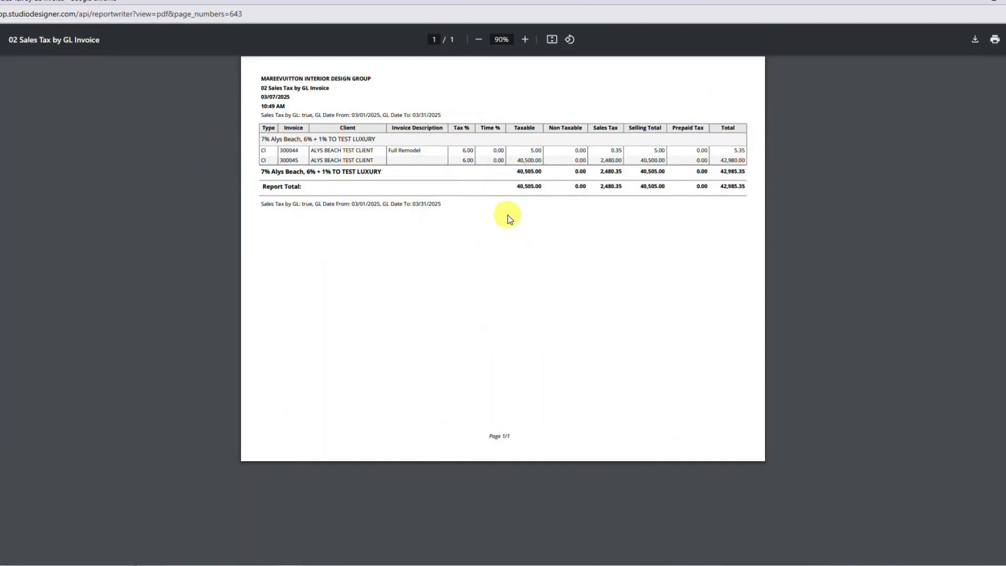
pyautogui.click(526, 40)
pyautogui.click(525, 40)
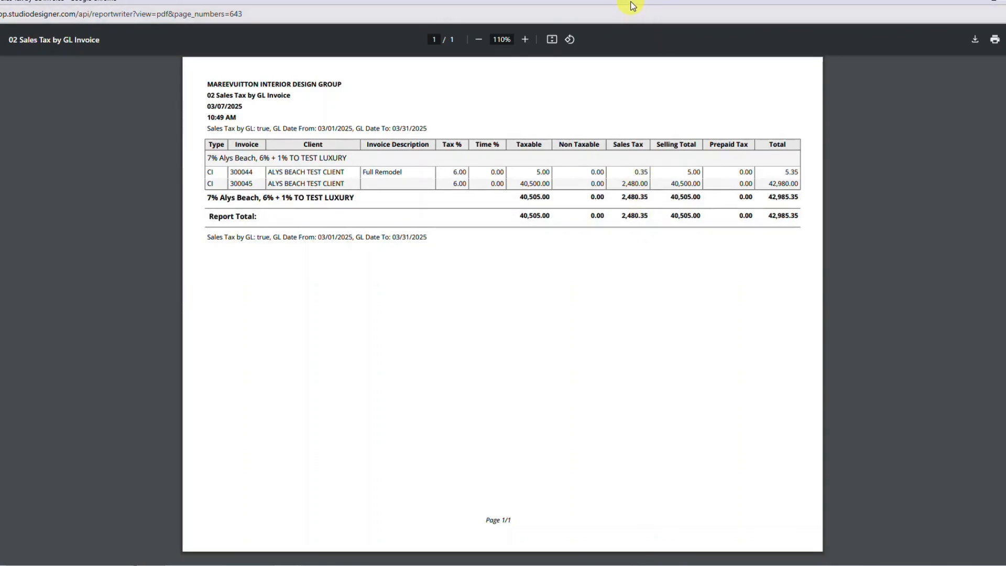
pyautogui.moveTo(631, 3); pyautogui.dragTo(1, 152)
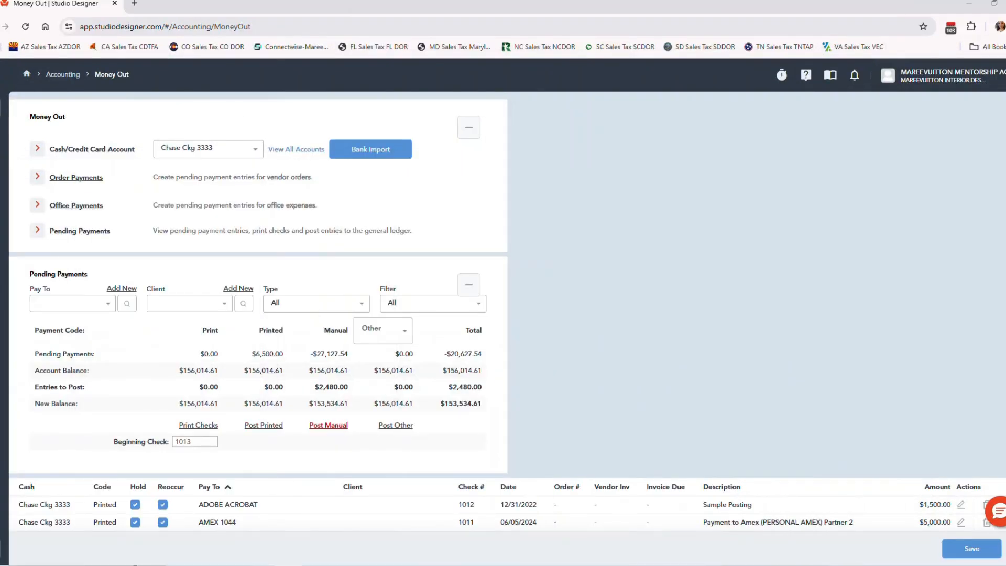
# Open the pending CDTFA payment for PE 03.31.25 and compare its distribution lines with the sales tax report
pyautogui.scroll(-3, 671, 206)
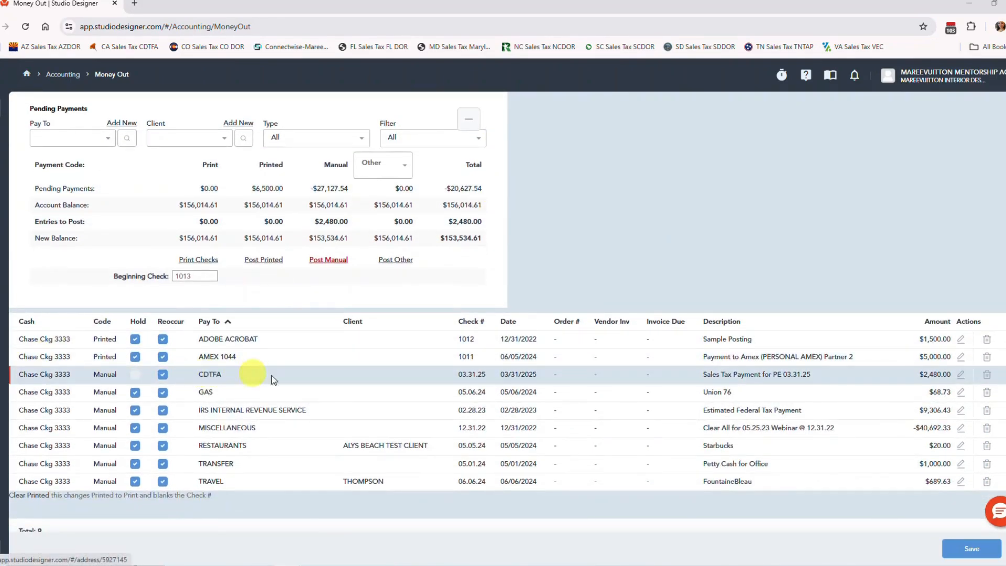
pyautogui.click(961, 375)
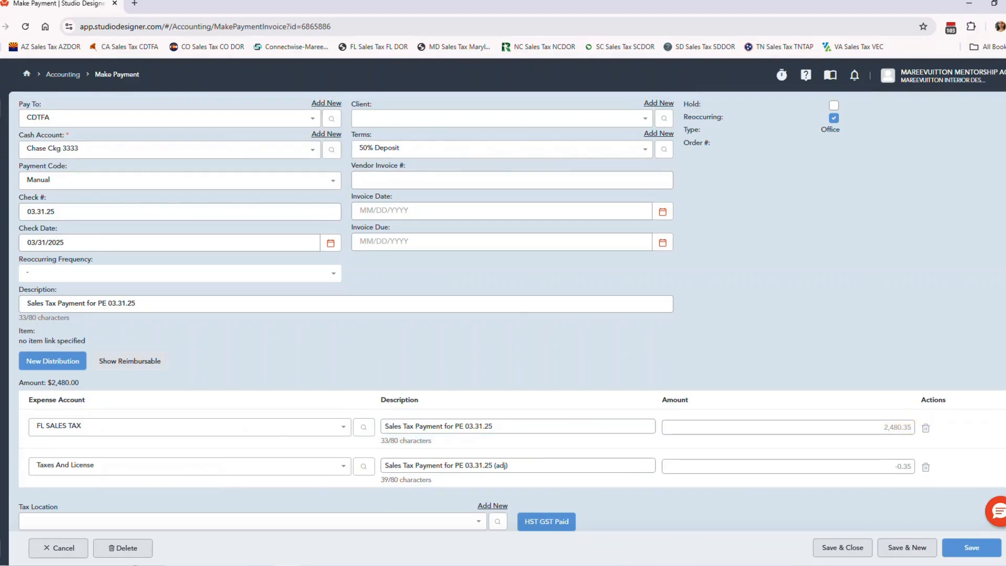
pyautogui.moveTo(0, 94); pyautogui.dragTo(328, 88)
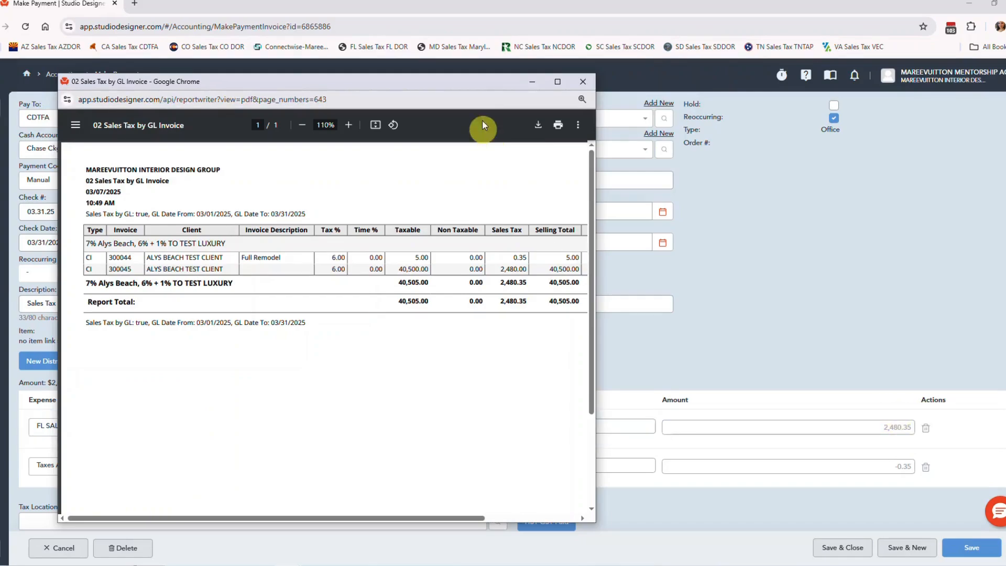
pyautogui.moveTo(468, 82); pyautogui.dragTo(13, 61)
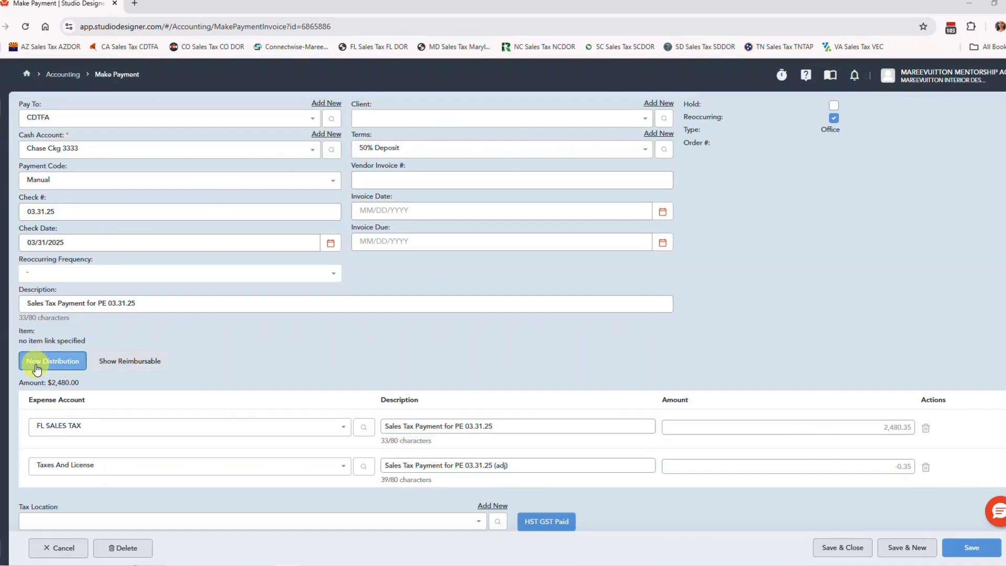
# Save the CDTFA payment and post the manual payments, ending in the Report Builder list
pyautogui.click(841, 548)
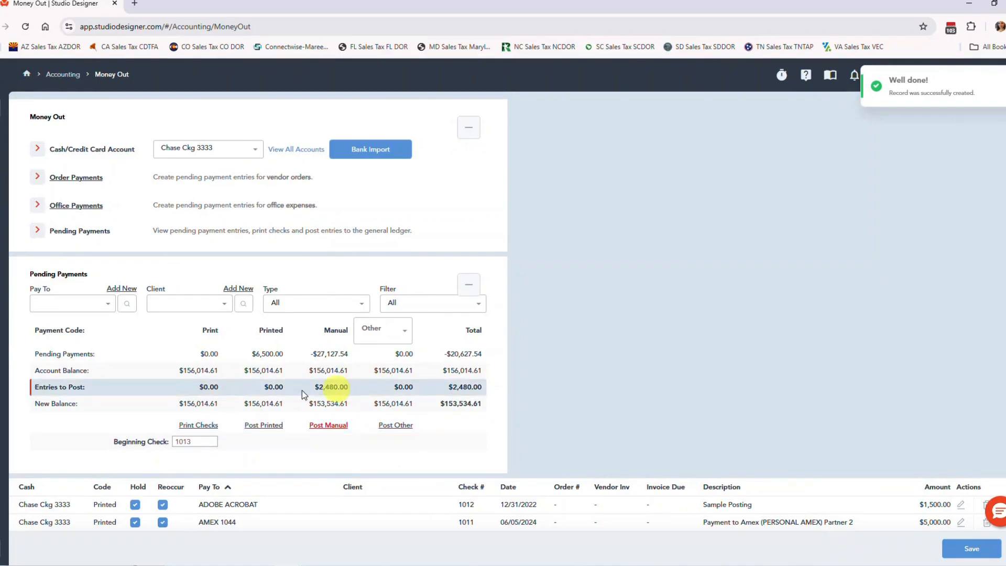
pyautogui.click(328, 425)
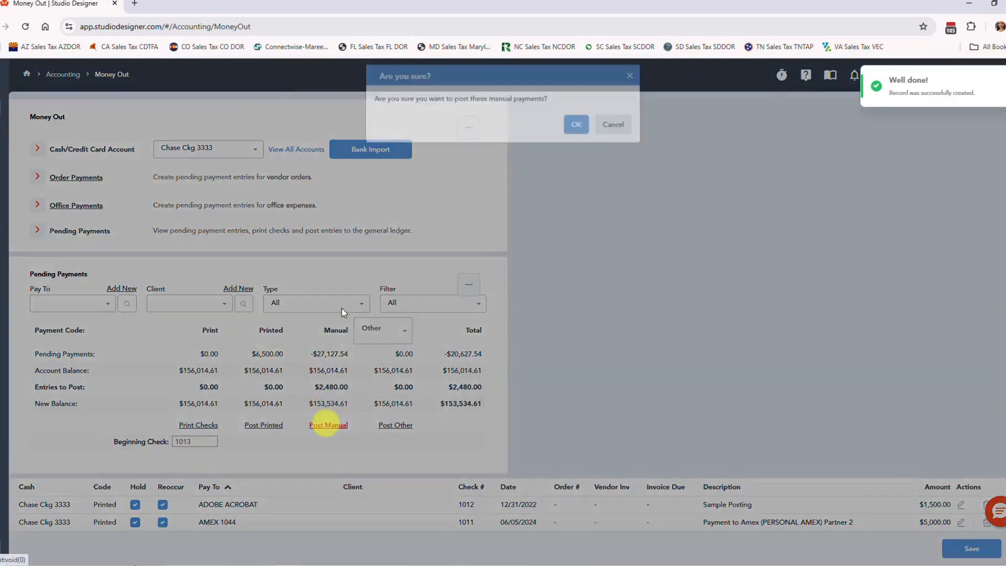
pyautogui.click(576, 136)
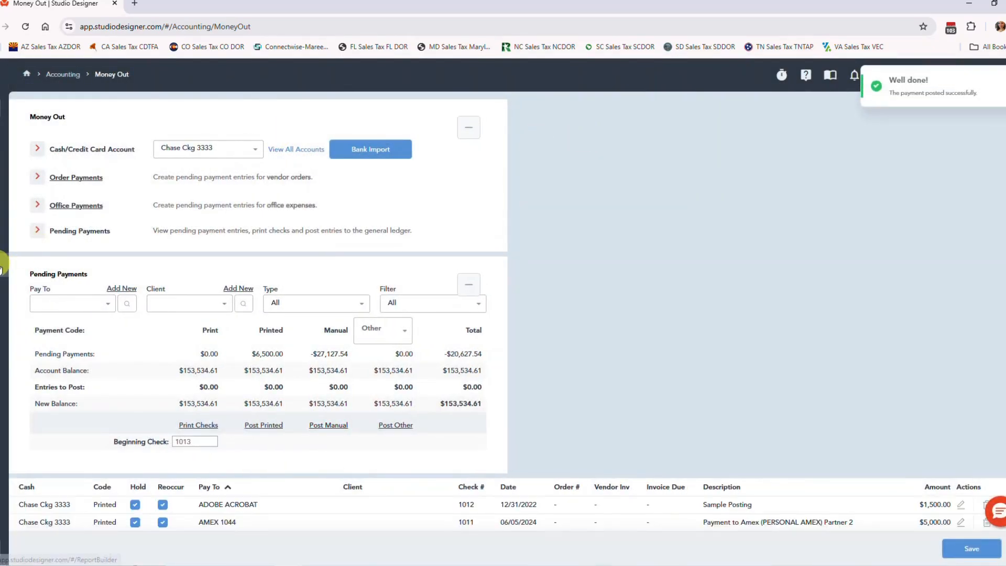
pyautogui.click(2, 268)
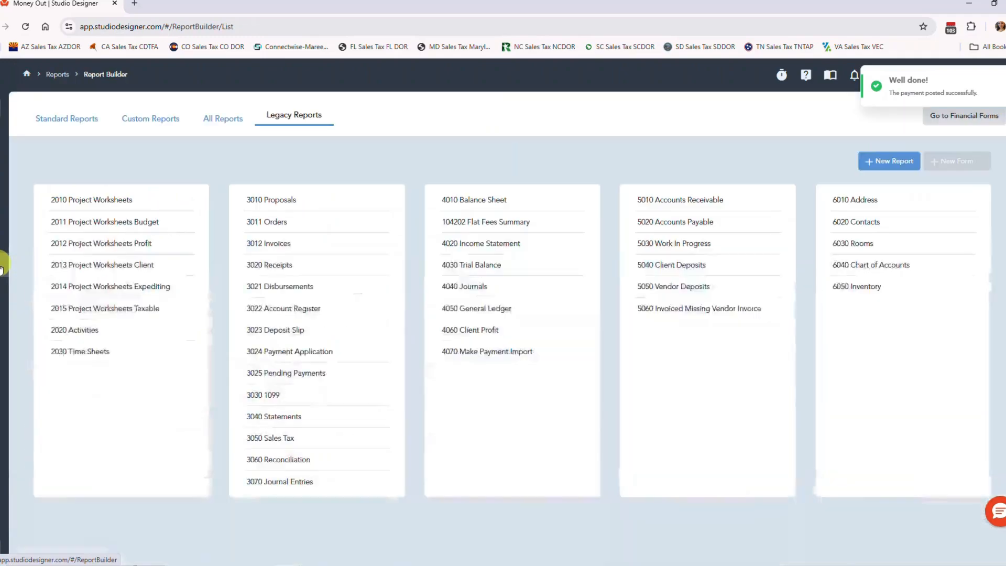
pyautogui.click(497, 310)
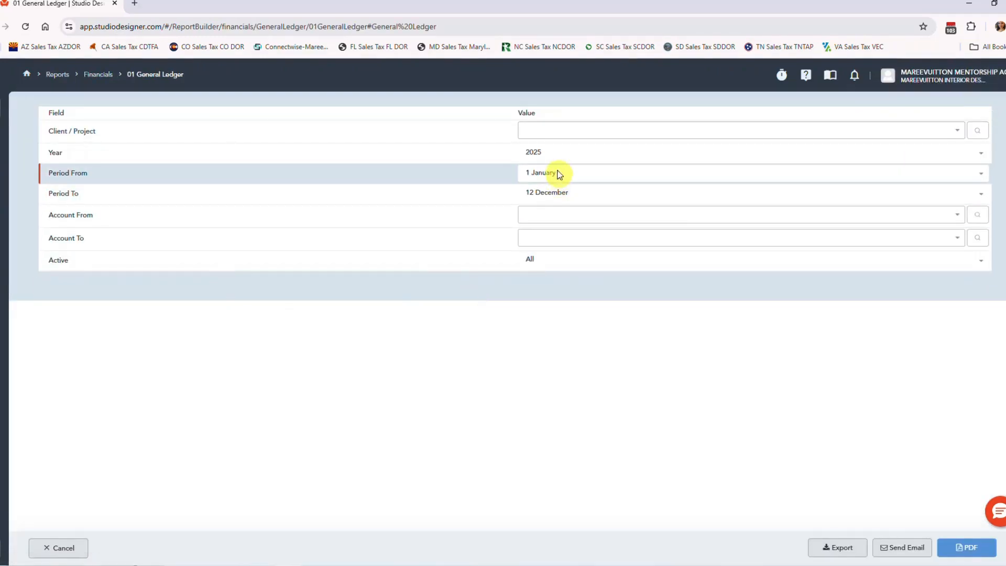
pyautogui.click(554, 192)
pyautogui.scroll(3, 563, 241)
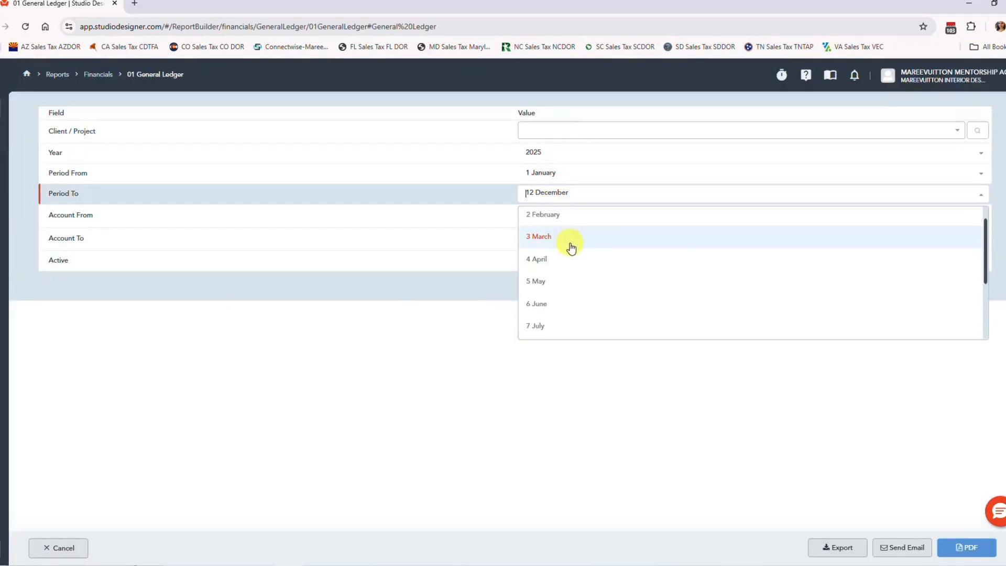
pyautogui.click(568, 236)
pyautogui.click(530, 215)
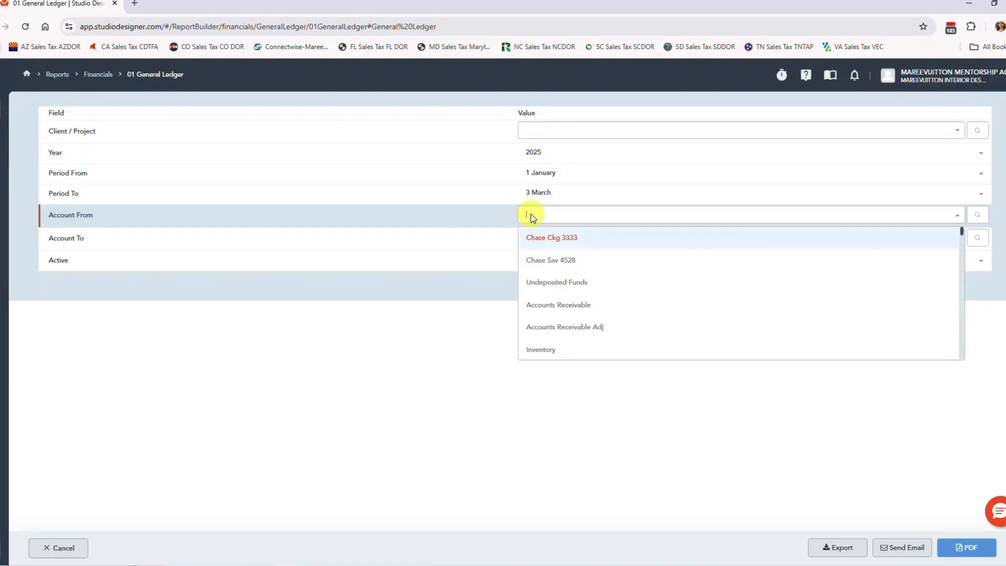
pyautogui.click(396, 168)
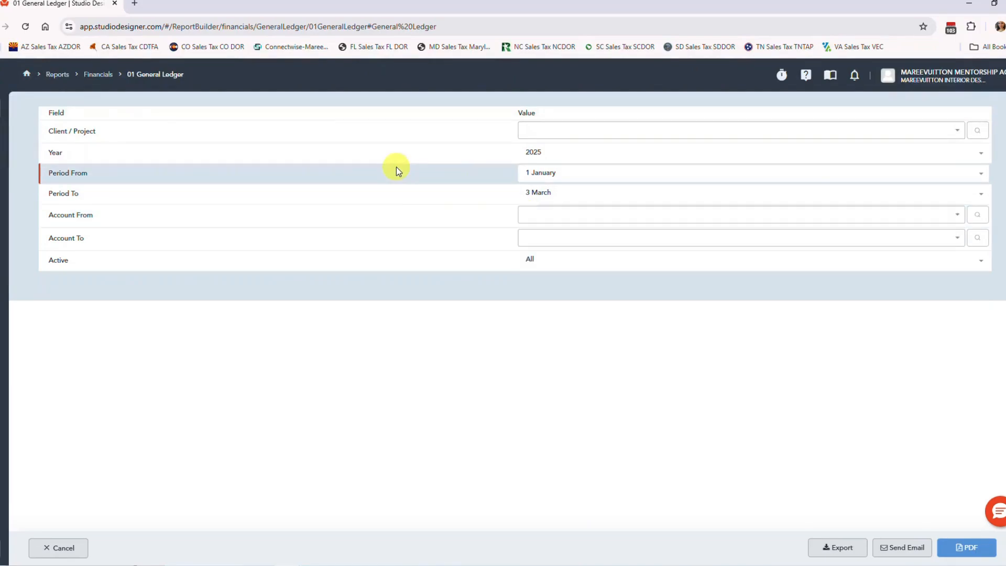
pyautogui.click(62, 546)
# Generate the March 2025 Balance Sheet PDF with Include Zero and Sub Account set to No, and review its current liabilities
pyautogui.click(492, 199)
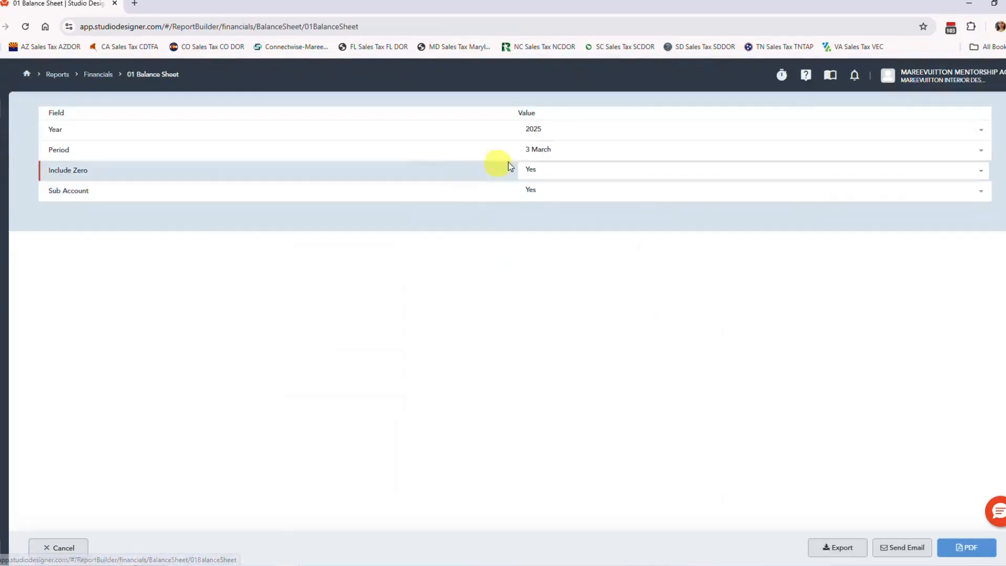
pyautogui.click(535, 170)
pyautogui.click(533, 215)
pyautogui.click(540, 190)
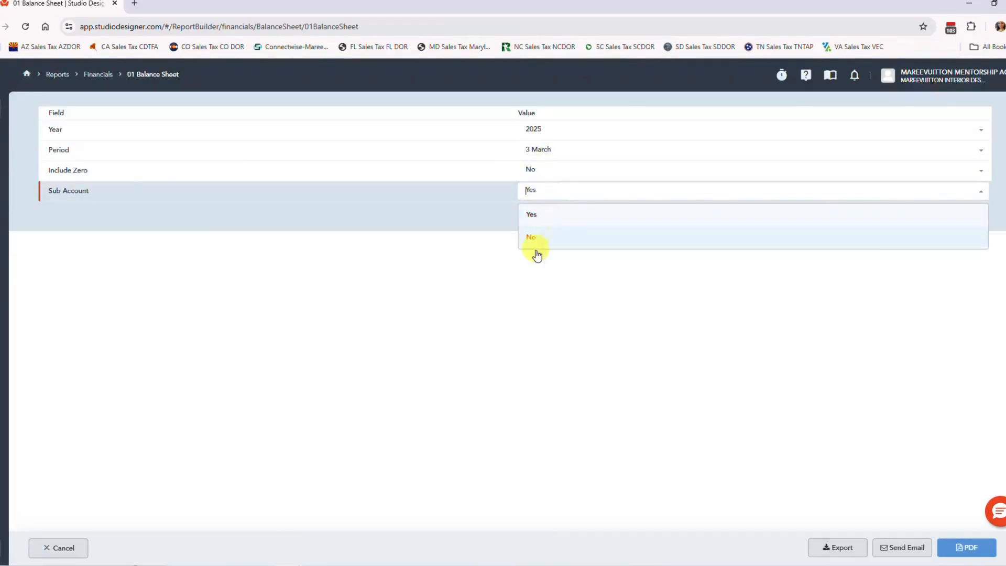
pyautogui.click(532, 238)
pyautogui.click(967, 548)
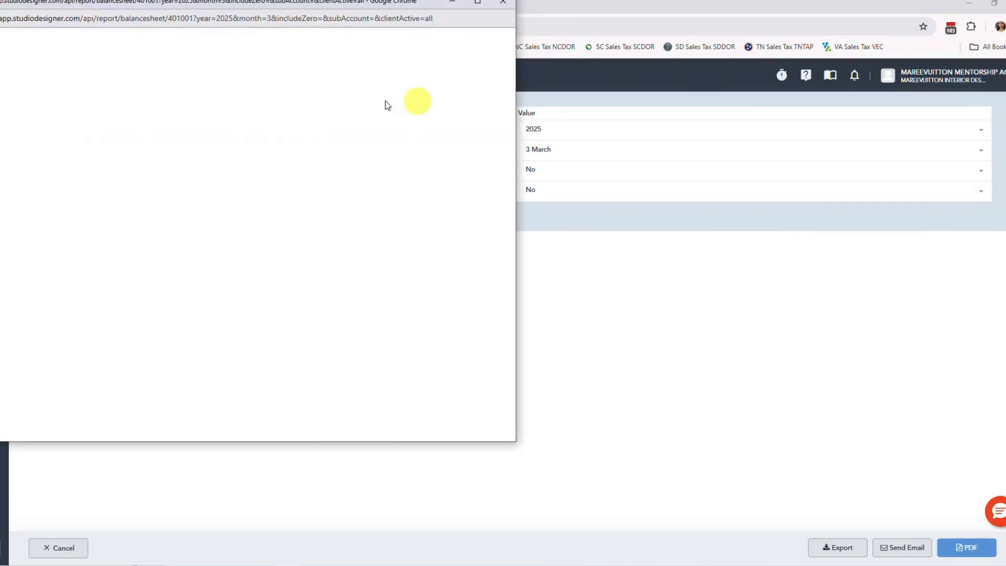
pyautogui.scroll(-4, 304, 157)
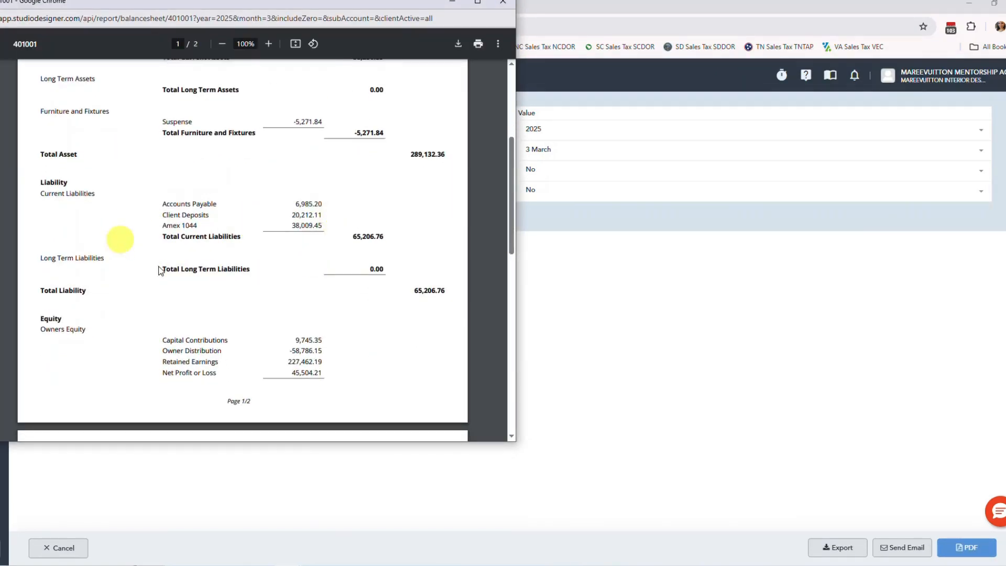
pyautogui.scroll(4, 285, 272)
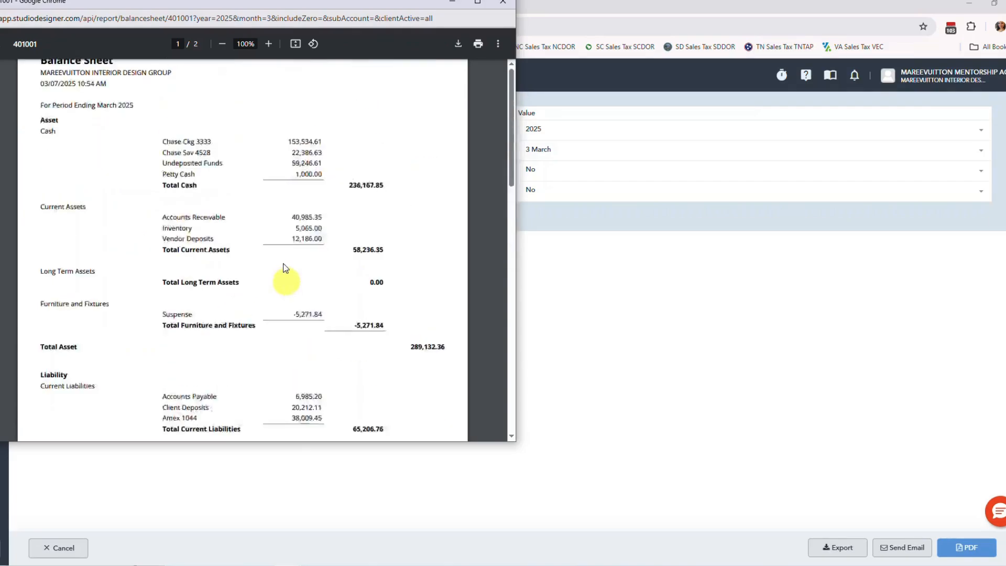
pyautogui.scroll(-2, 285, 264)
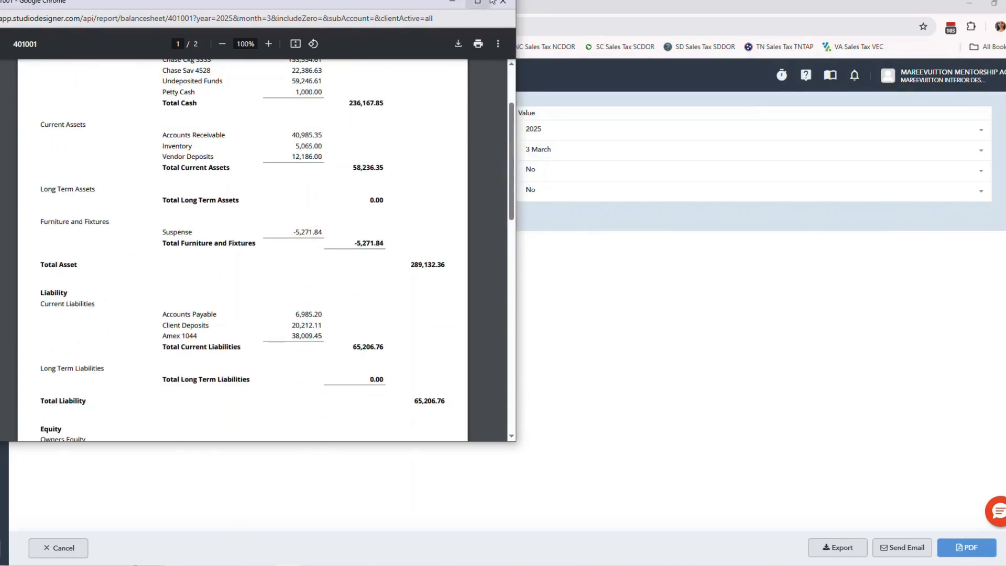
pyautogui.click(505, 4)
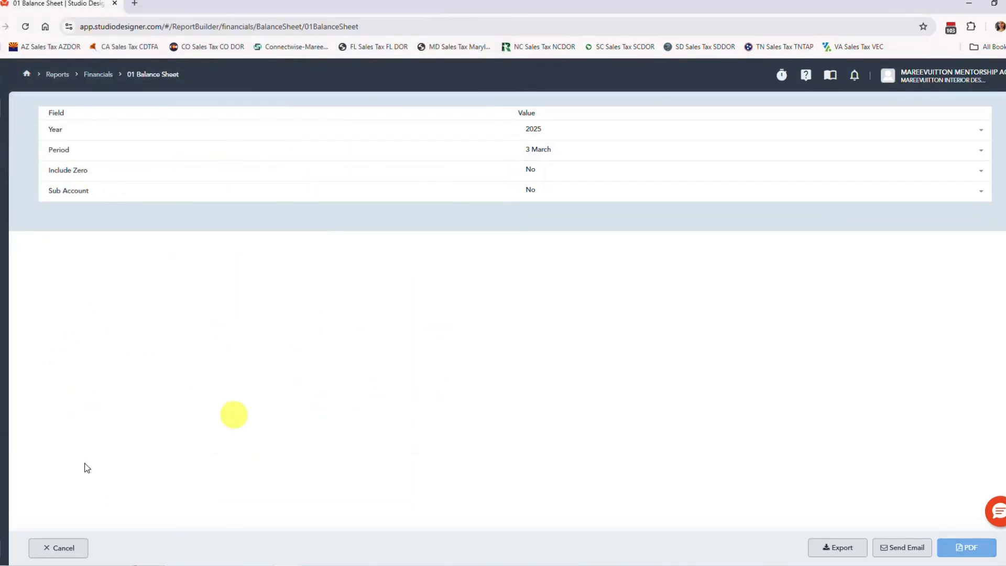
pyautogui.click(67, 539)
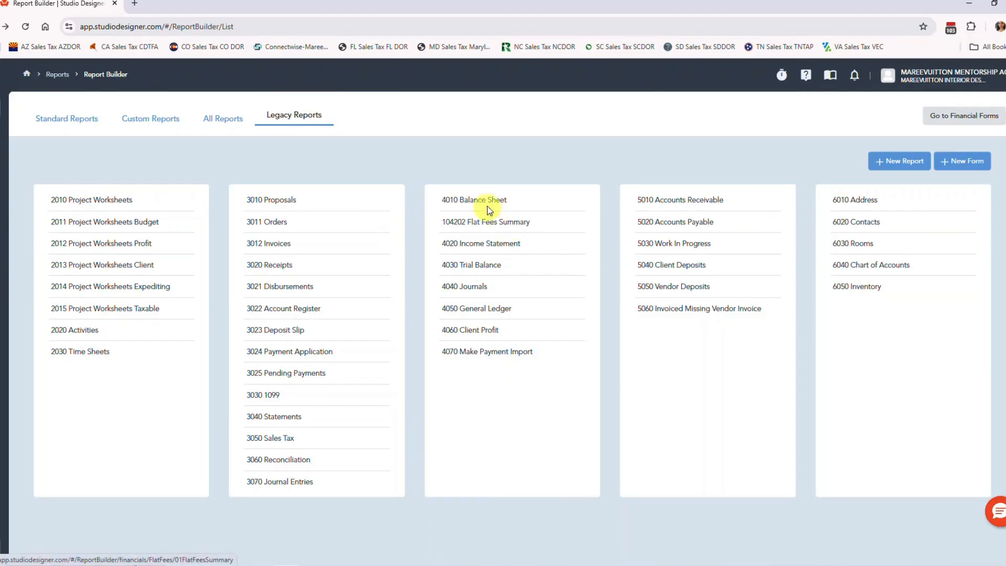
# Generate the General Ledger PDF for January to March 2025 with FL SALES TAX as both the starting and ending account
pyautogui.click(478, 309)
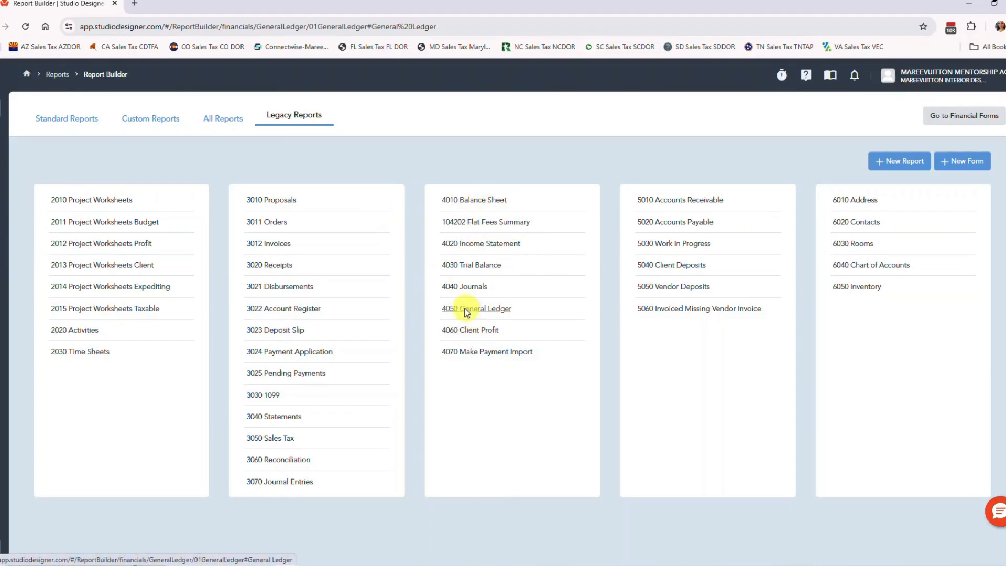
pyautogui.click(547, 194)
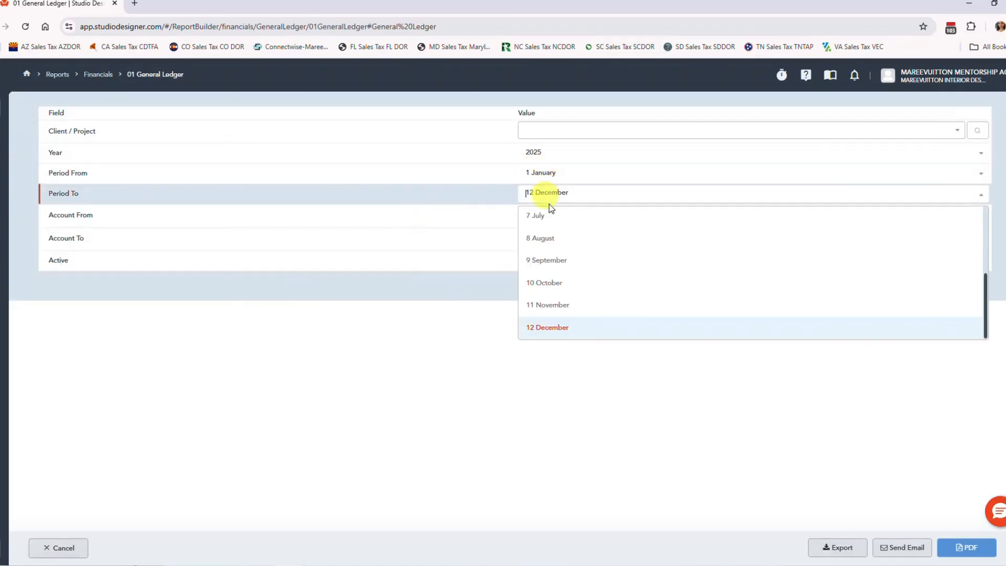
pyautogui.scroll(3, 562, 252)
pyautogui.click(563, 246)
pyautogui.click(580, 211)
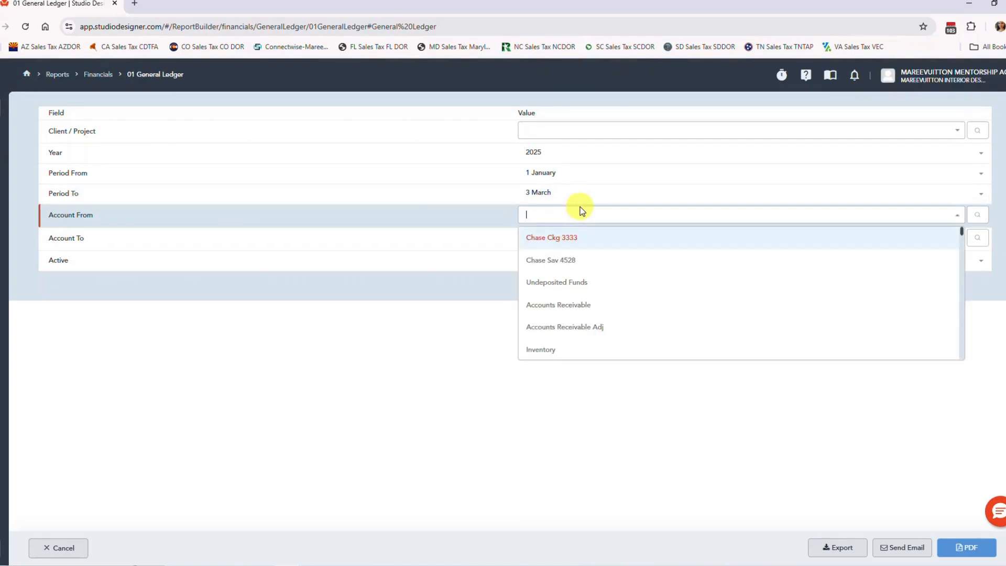
pyautogui.write('fl')
pyautogui.click(543, 240)
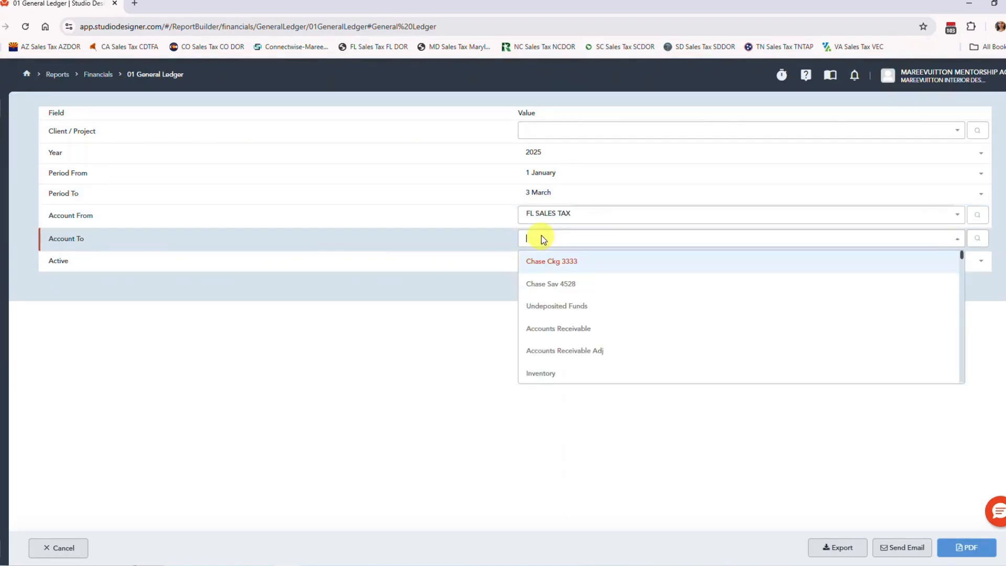
pyautogui.write('fl')
pyautogui.click(548, 261)
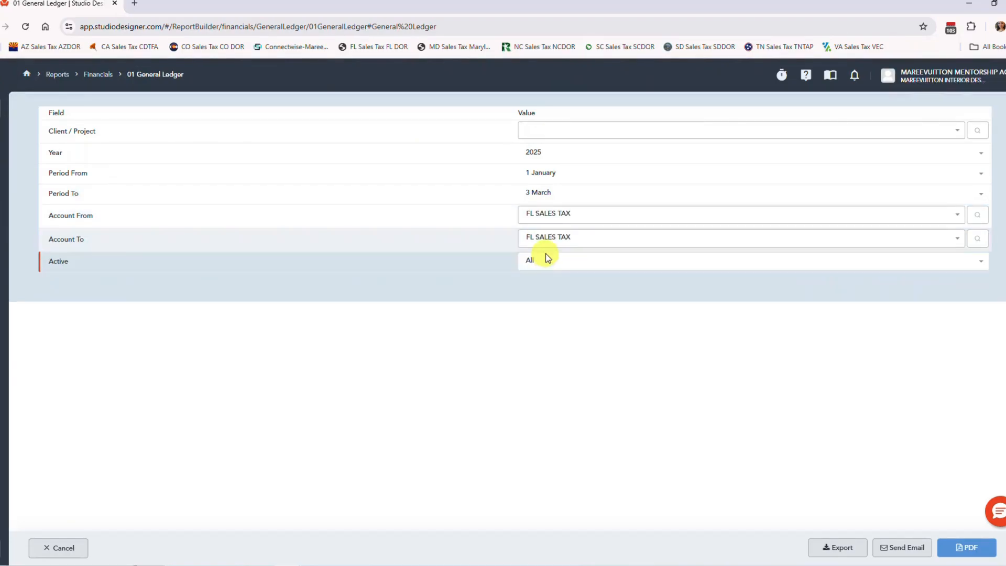
pyautogui.click(967, 548)
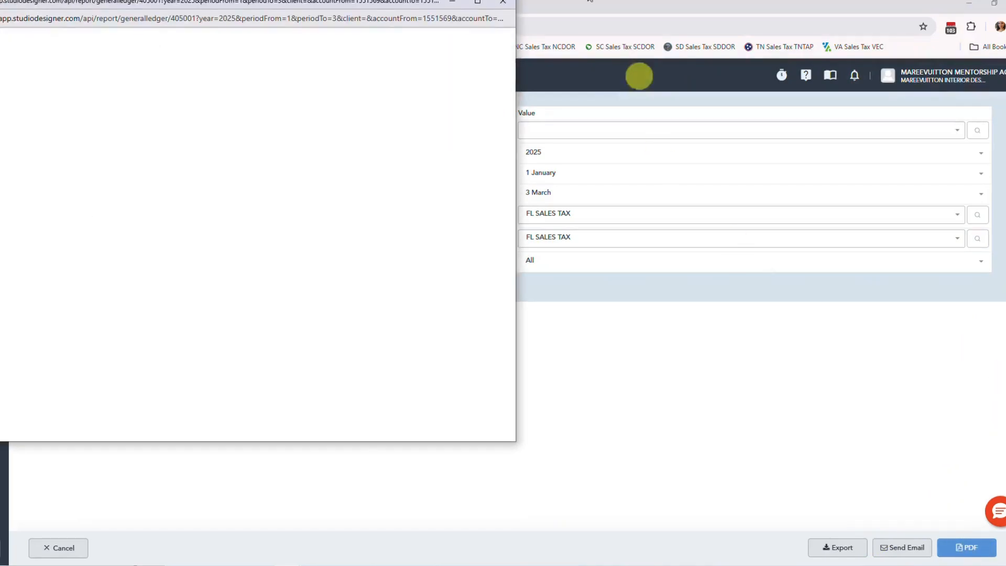